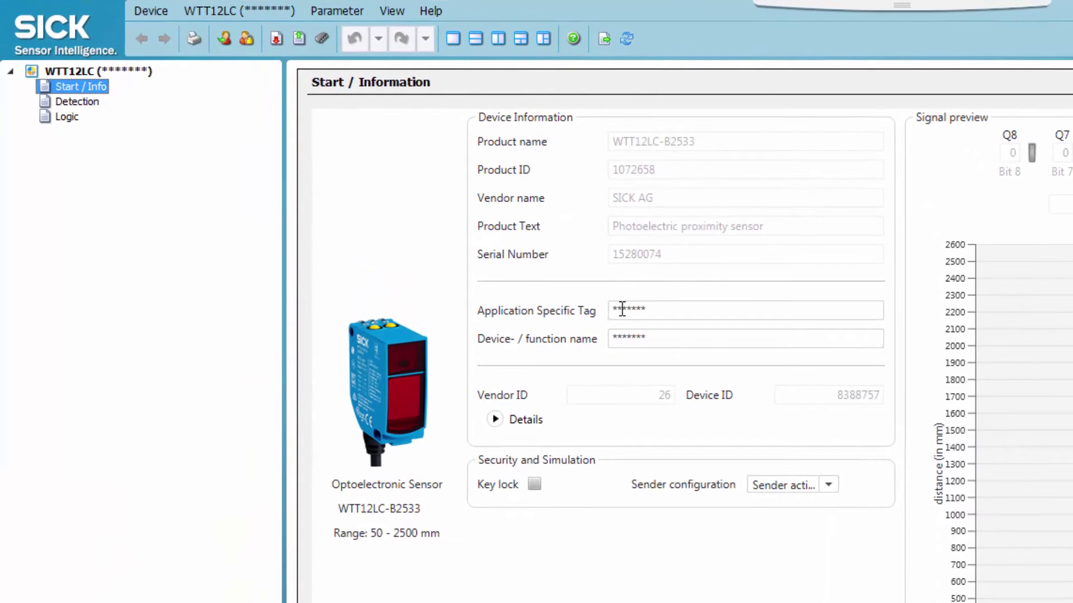
Tag the sensor 'Application 1', name it 'Detection 1', and tick Key lock
double_click(628, 310)
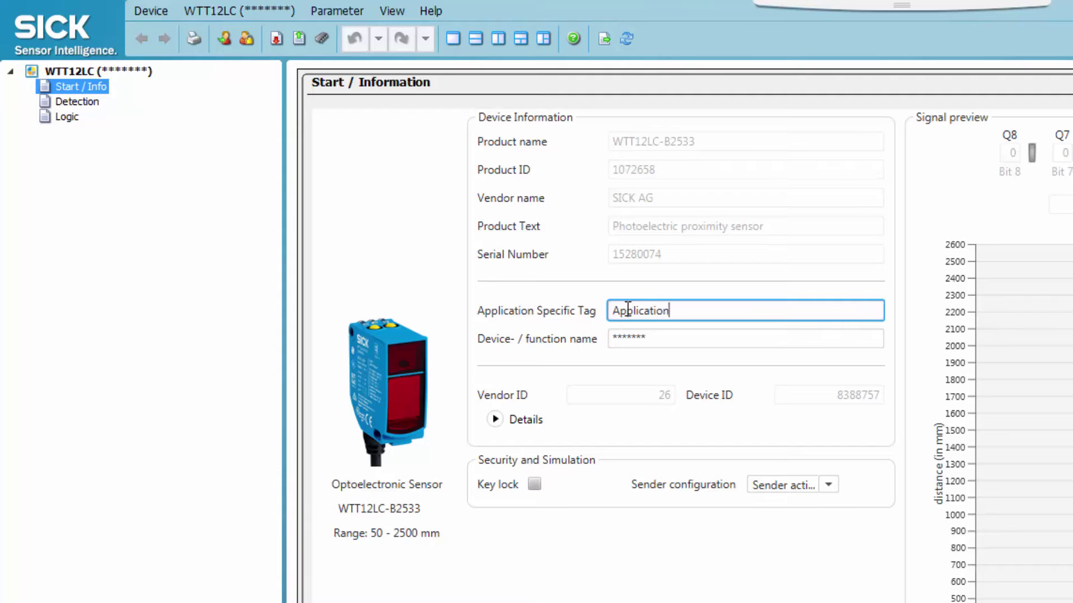
click(644, 341)
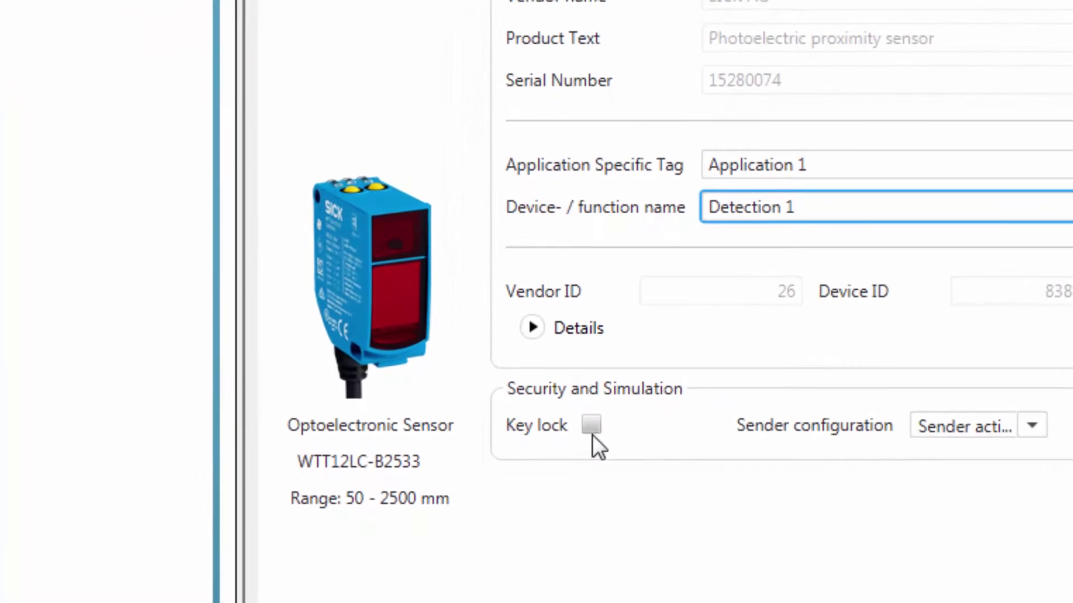
click(534, 483)
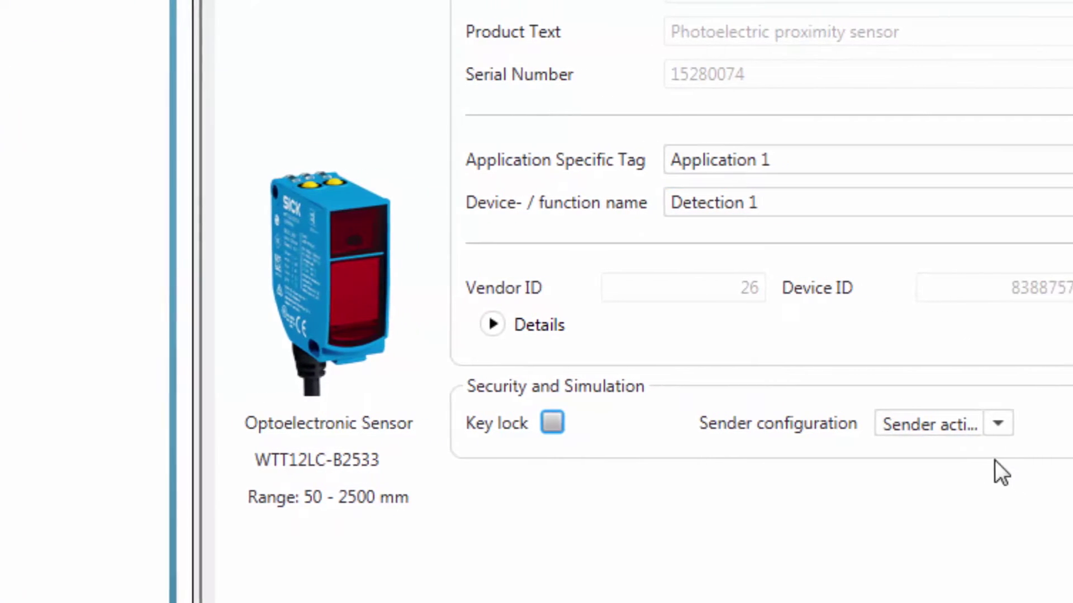
Keep the sender configuration set to Sender active
click(903, 425)
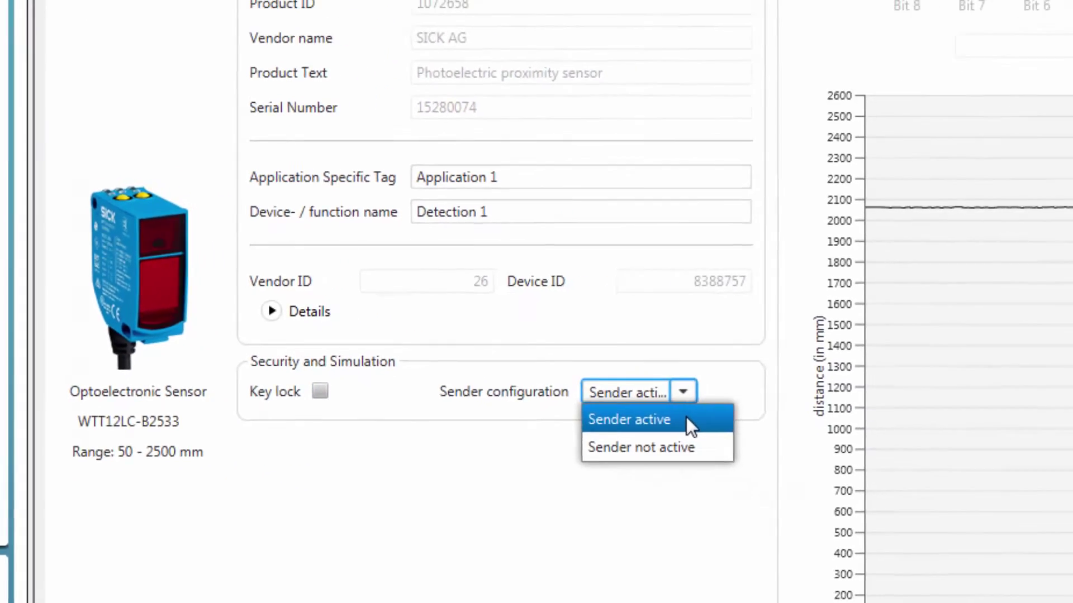
click(906, 457)
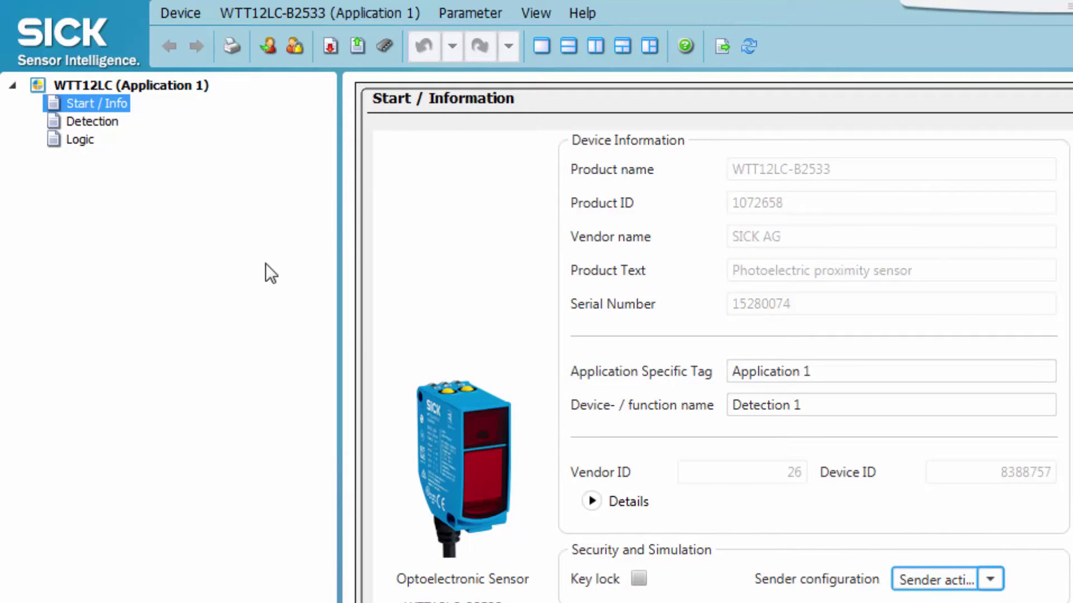
Open the Detection page showing Qint. 1 at 1992 mm and Qint. 2 at 100 mm
click(106, 125)
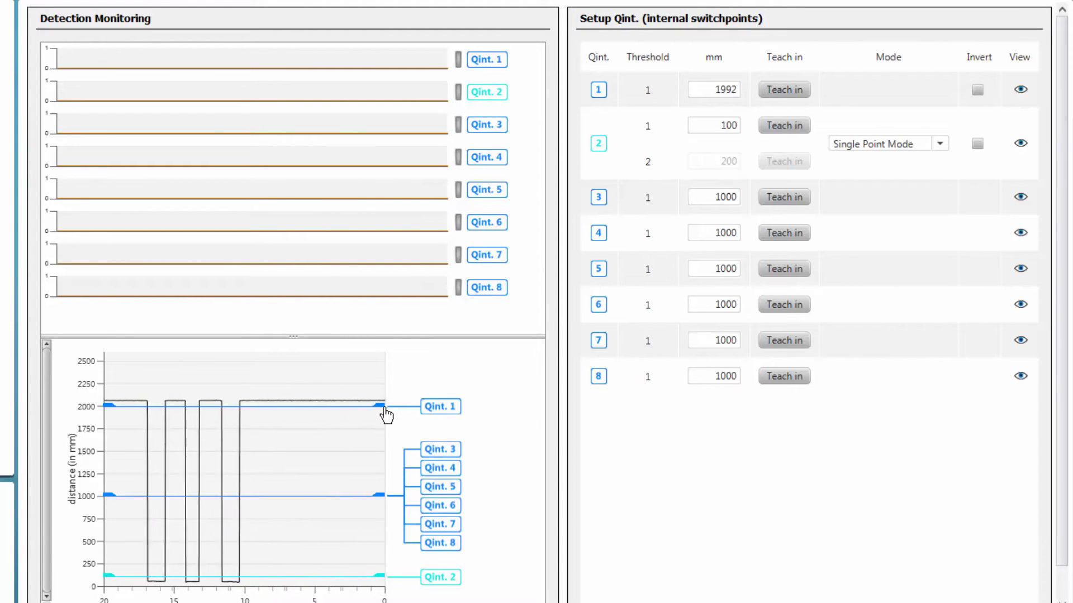
Drag the Qint 1 threshold to about 1800 mm, then teach it in from the sensor to 2038 mm
scroll(384, 414, down, 1)
drag(383, 388, 382, 441)
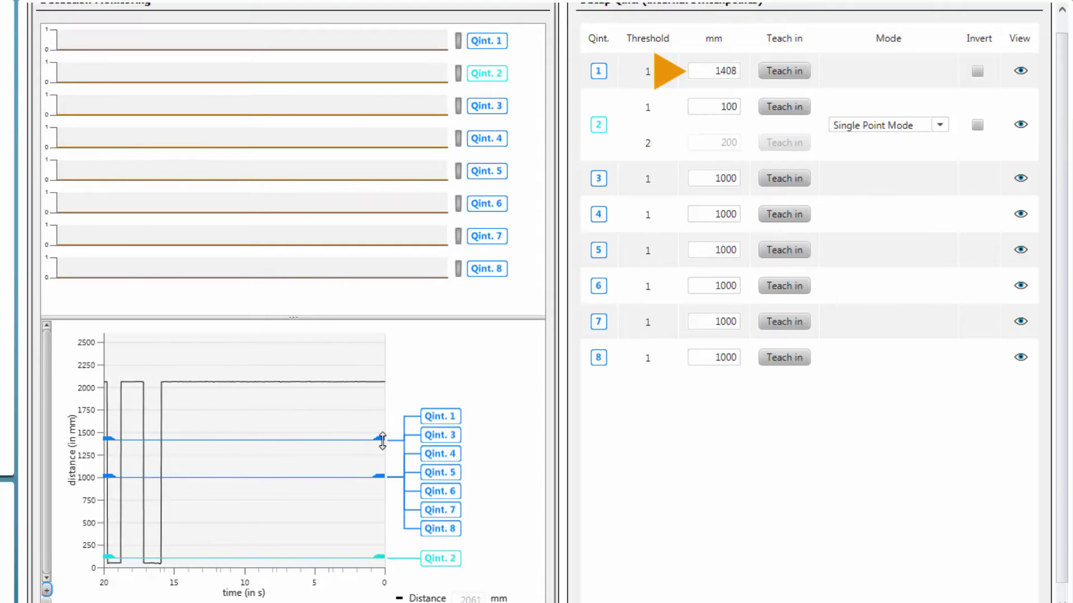
drag(382, 441, 382, 408)
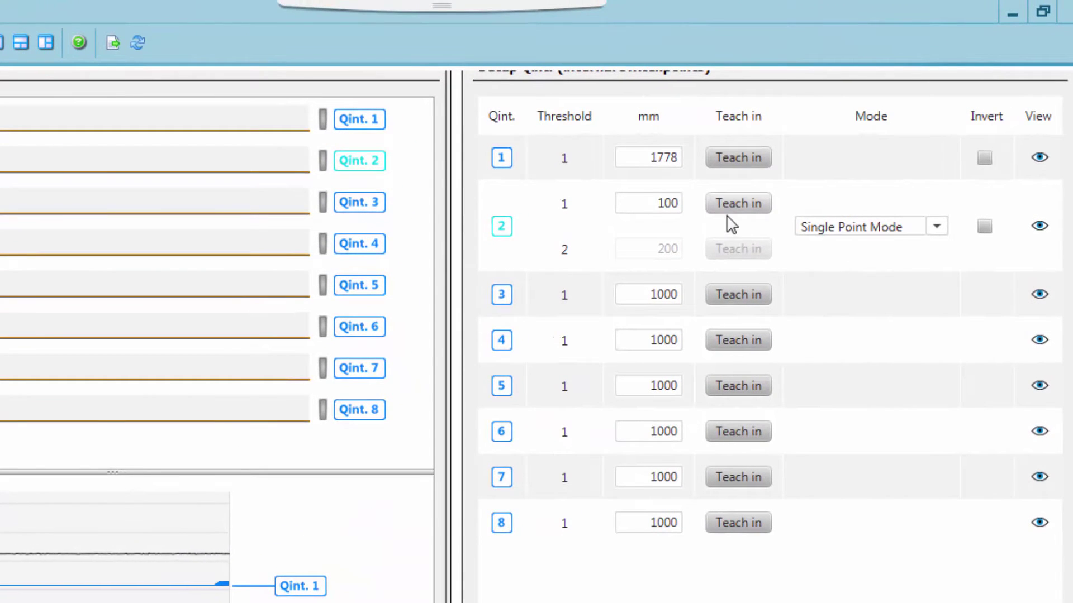
click(737, 159)
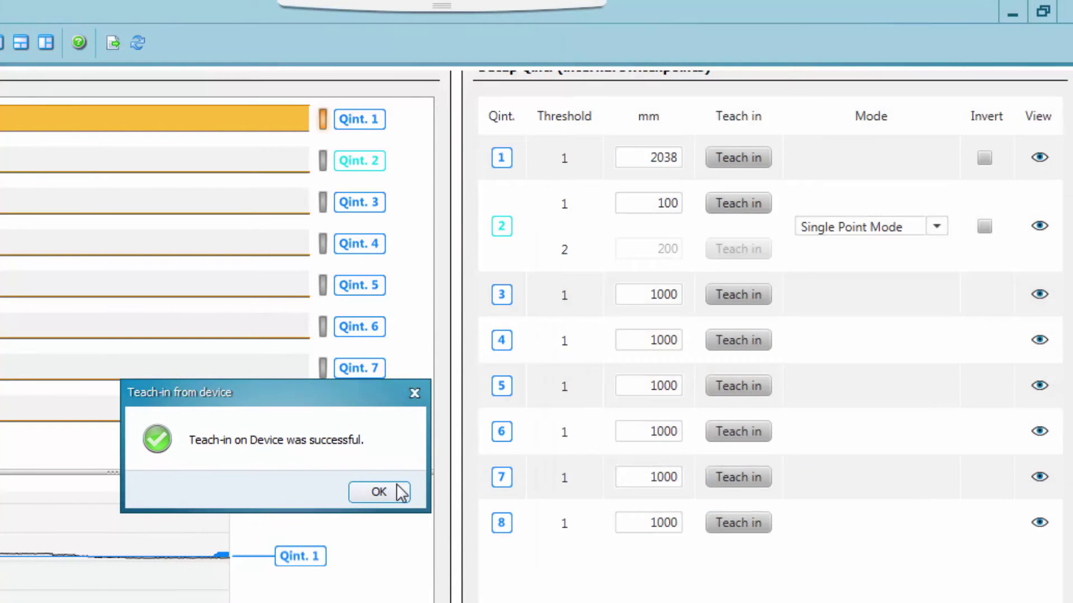
Dismiss the teach-in success message and hide Qint 1 and Qint 3–8 from monitoring
click(380, 492)
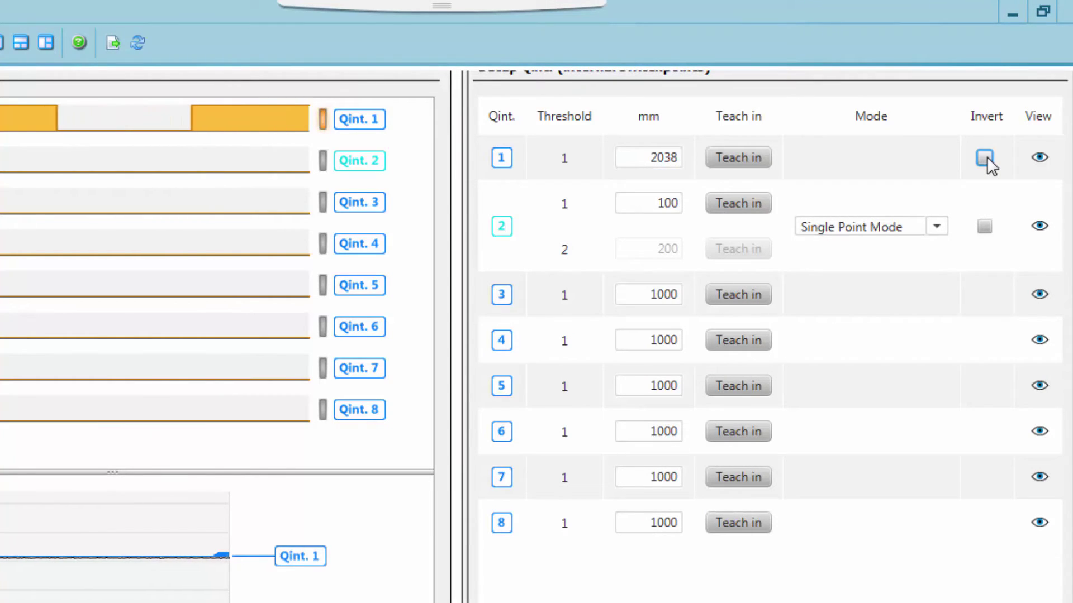
click(1039, 159)
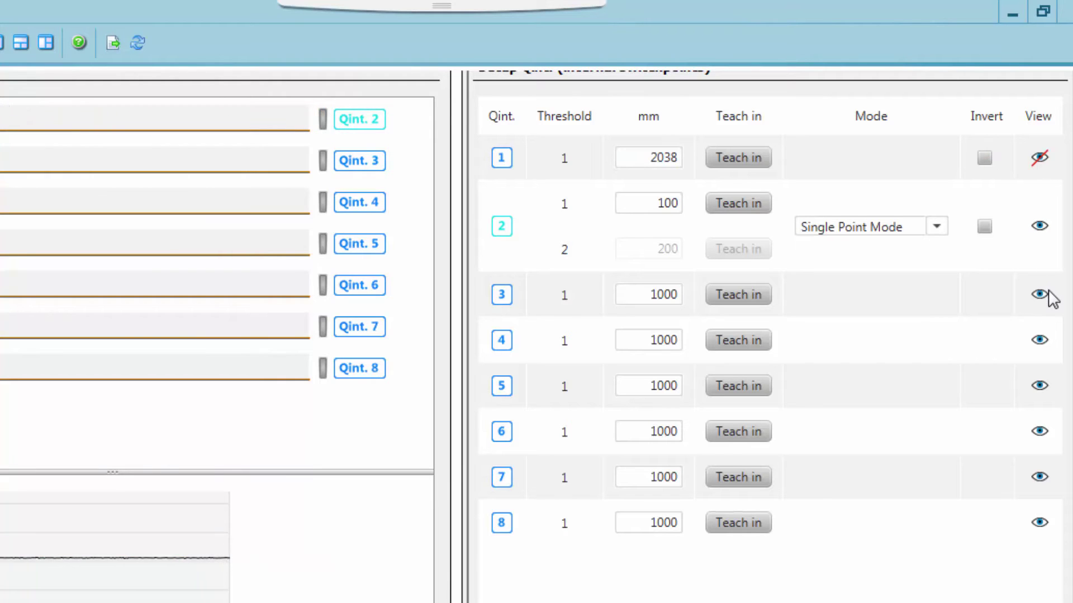
click(1044, 295)
click(1042, 340)
click(1043, 385)
click(1042, 431)
click(1042, 478)
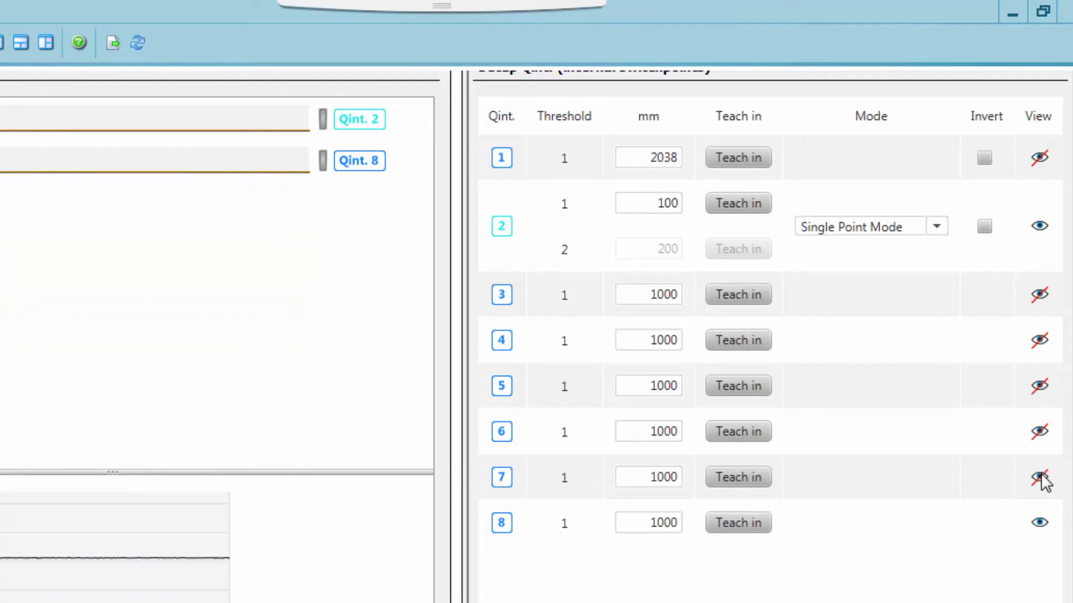
click(1043, 525)
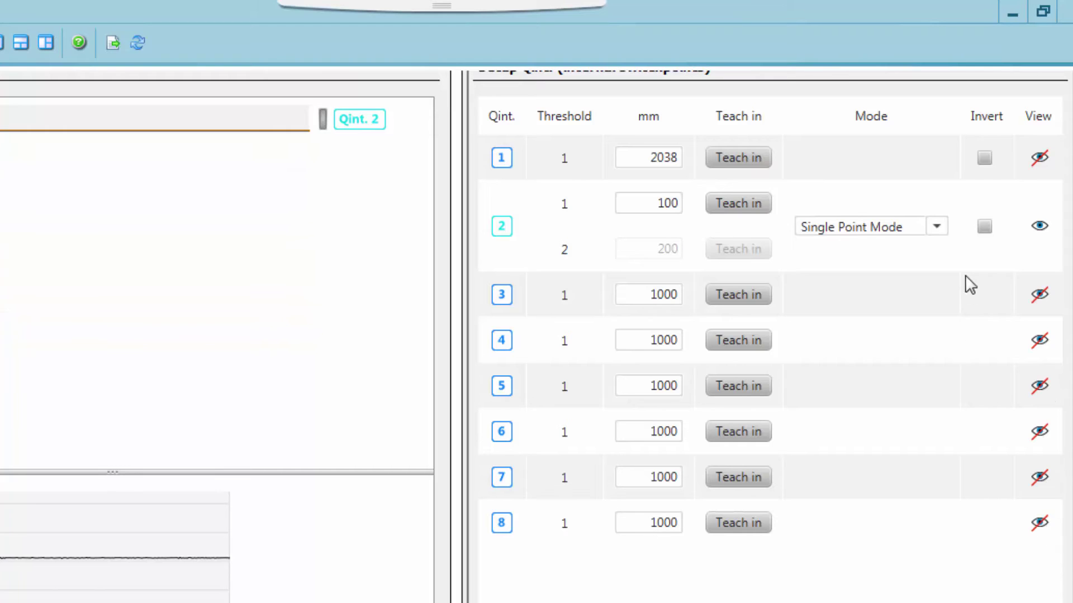
Set Qint 2's switching mode to Window Mode with 100 mm and 200 mm thresholds
click(937, 228)
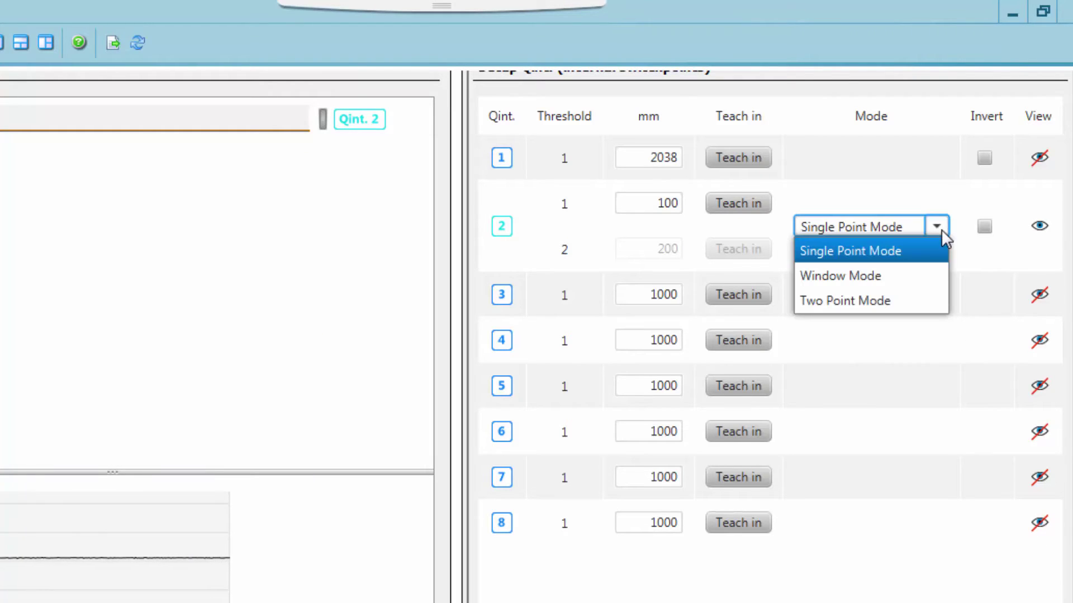
click(923, 272)
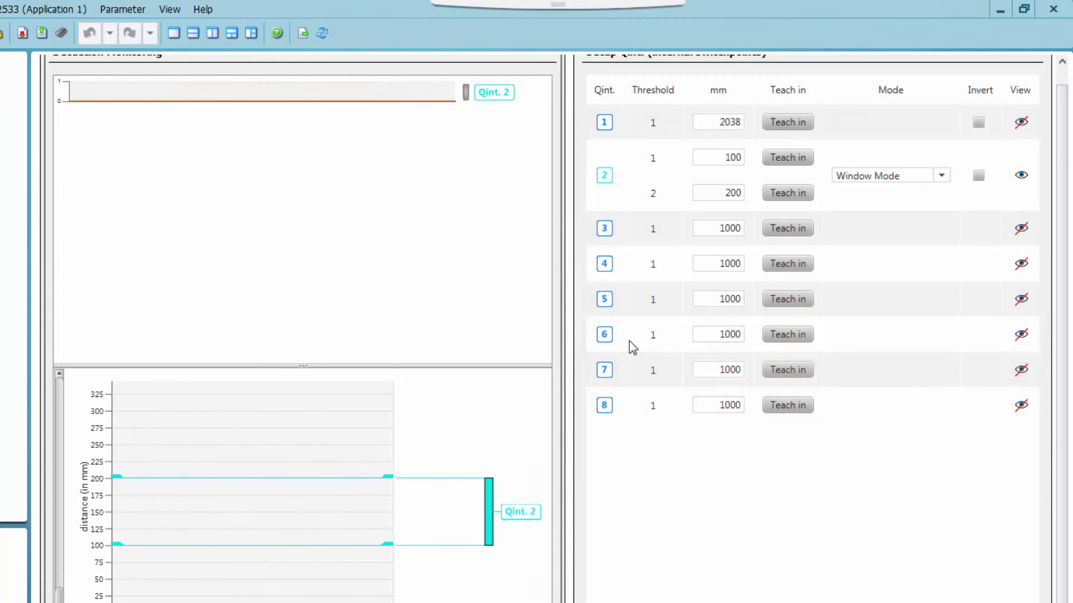
Select Two Point Mode for Qint 2, keeping its 100 and 200 mm thresholds
click(943, 178)
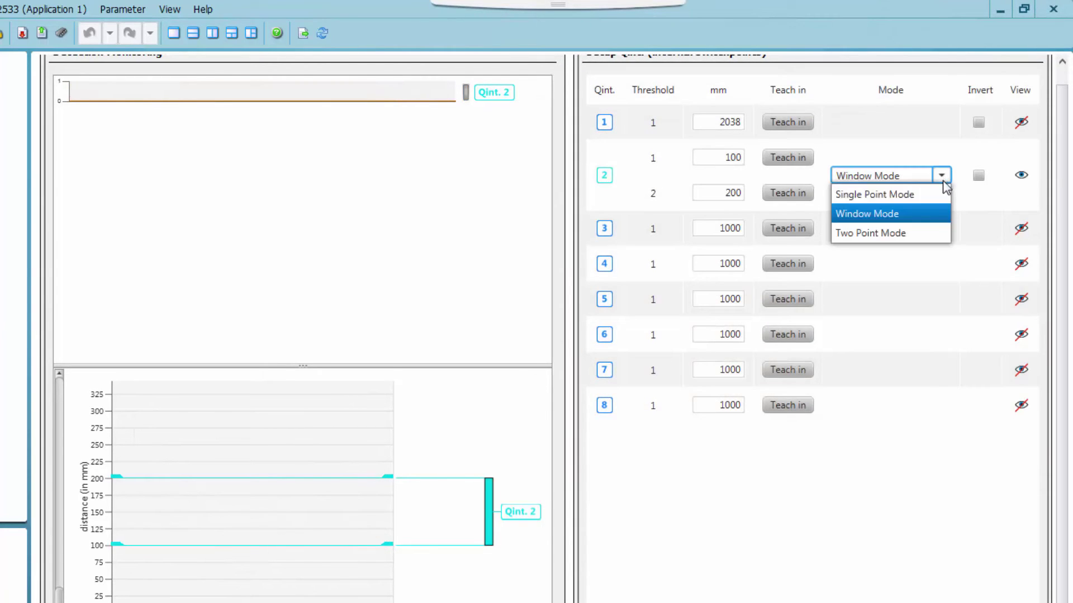
click(929, 231)
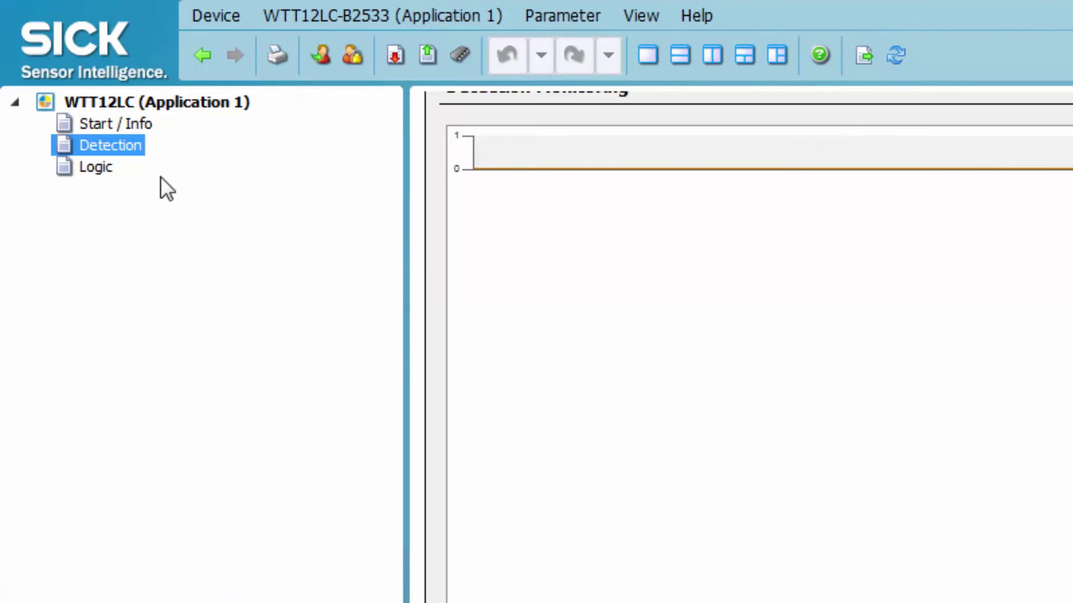
Open the Logic page, view the Qint. 8 tab, then return to Qint. 1 und 2
click(109, 169)
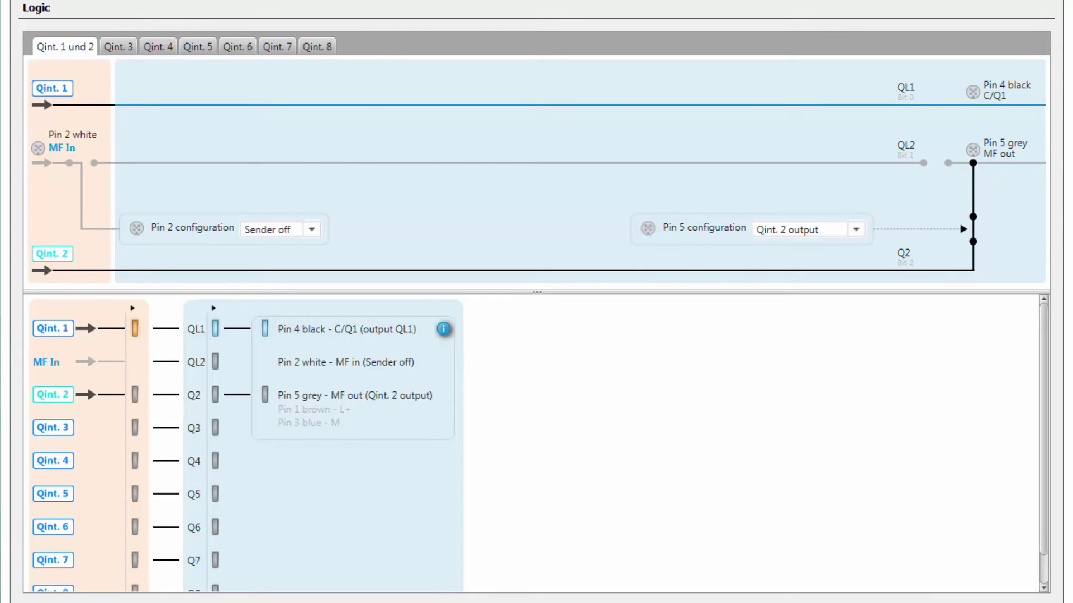
click(65, 45)
click(311, 50)
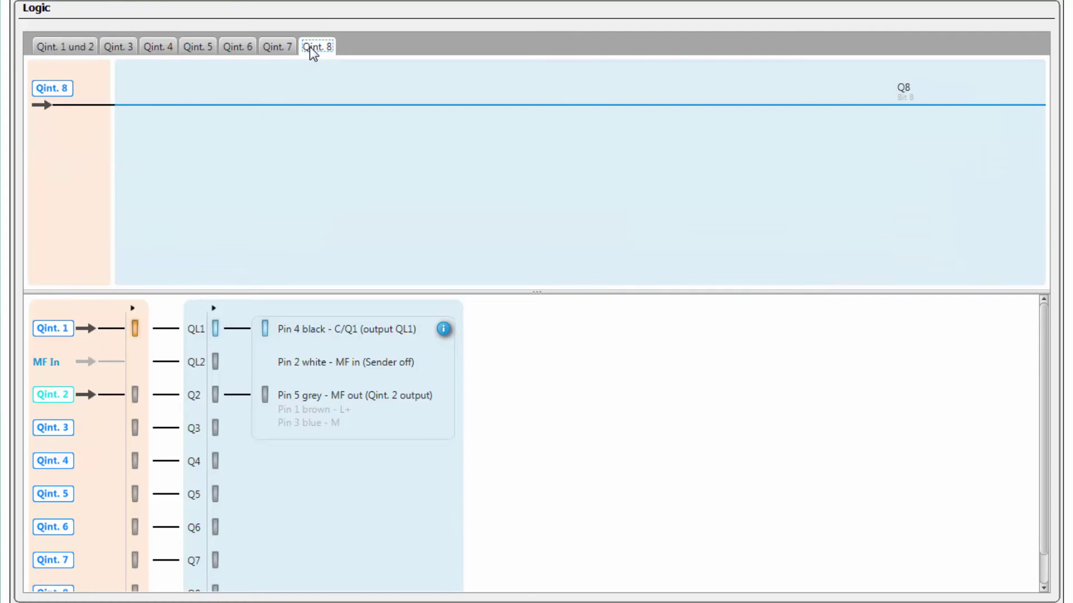
click(57, 48)
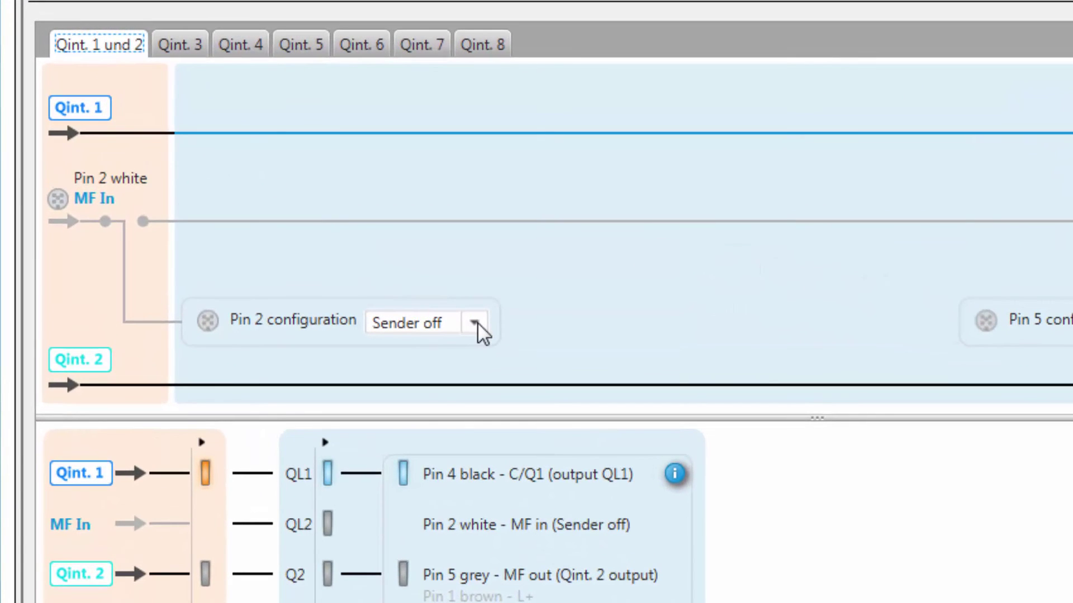
Reselect Sender off for Pin 2, then bring up Pin 5's configuration choices
click(478, 324)
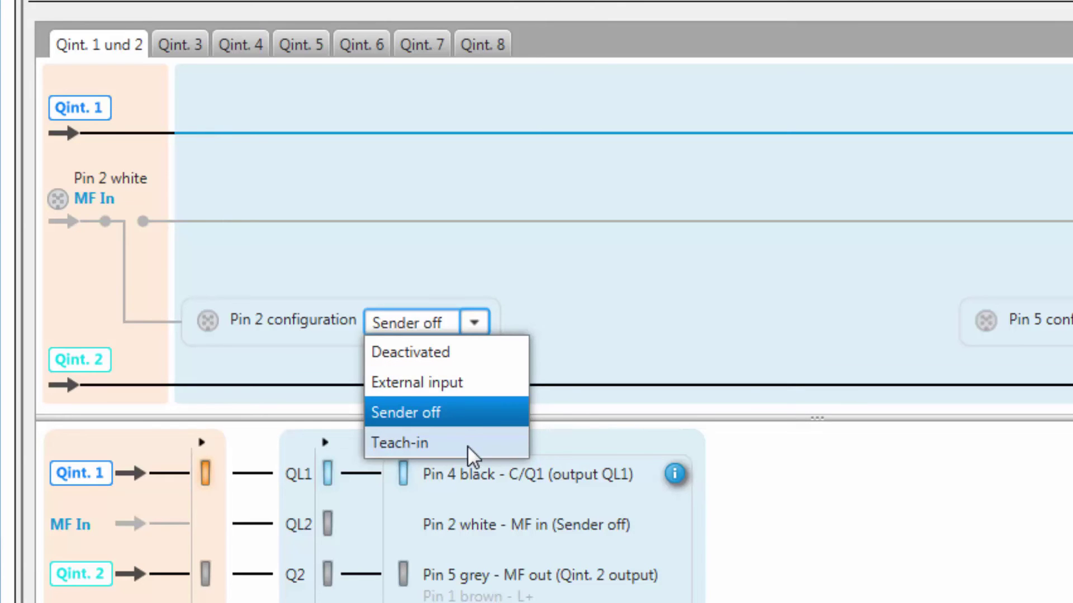
click(466, 414)
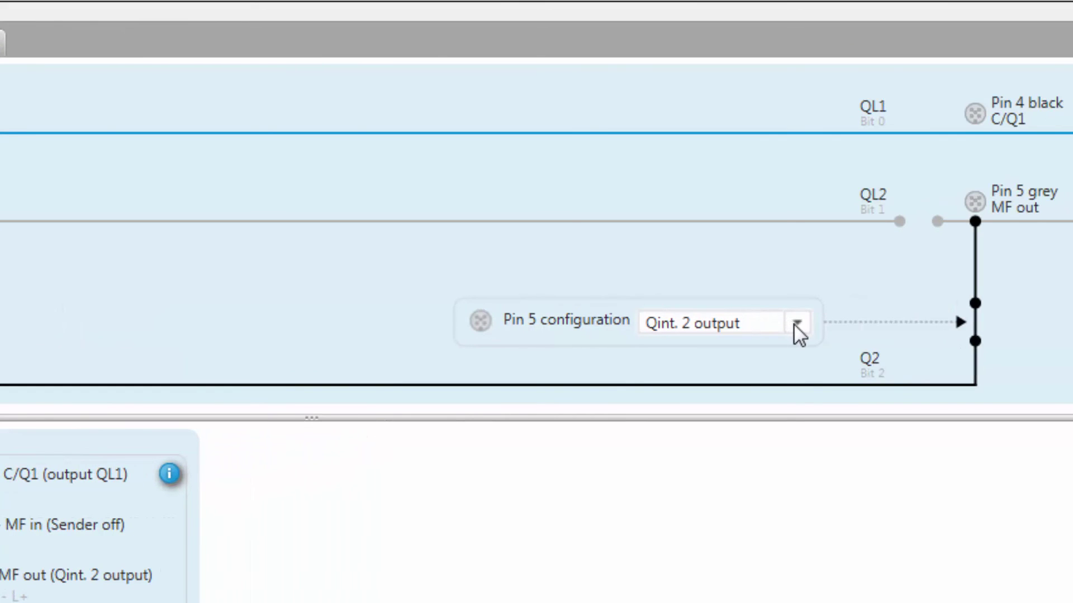
click(796, 324)
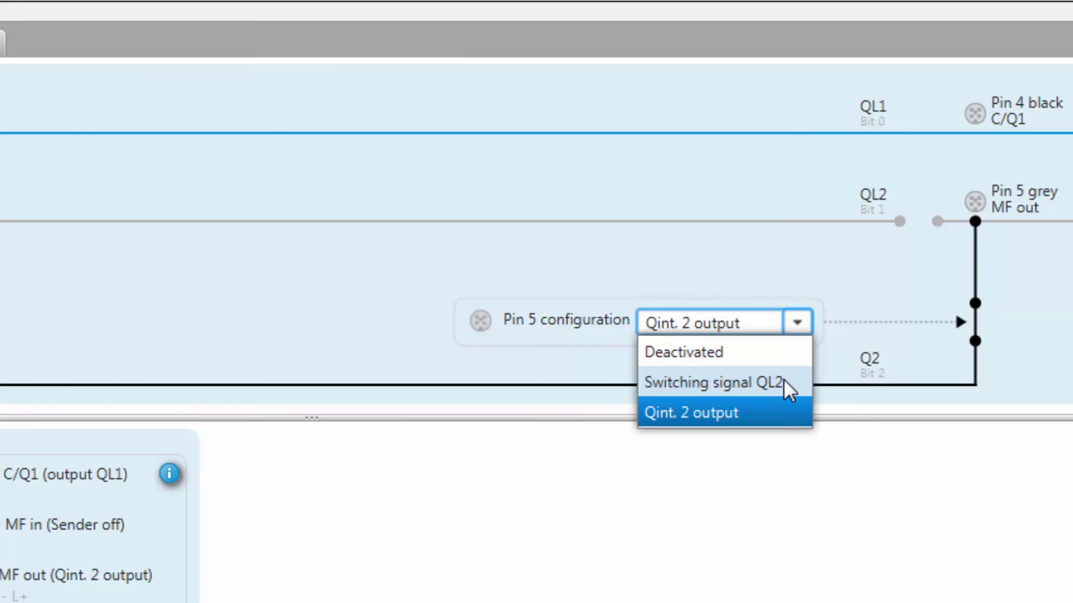
Choose Qint. 2 output again for Pin 5
click(780, 412)
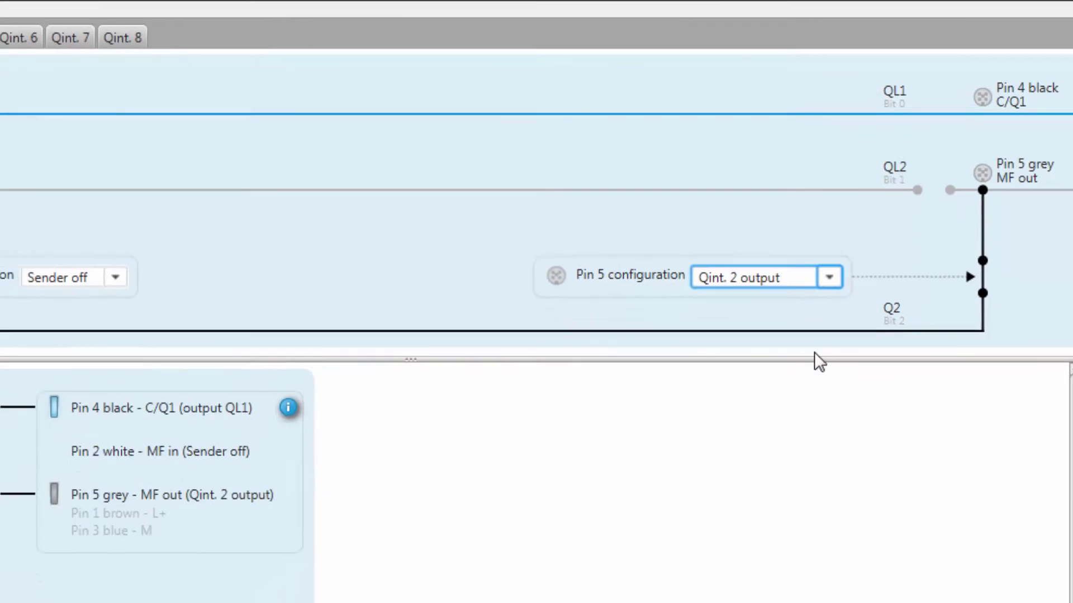